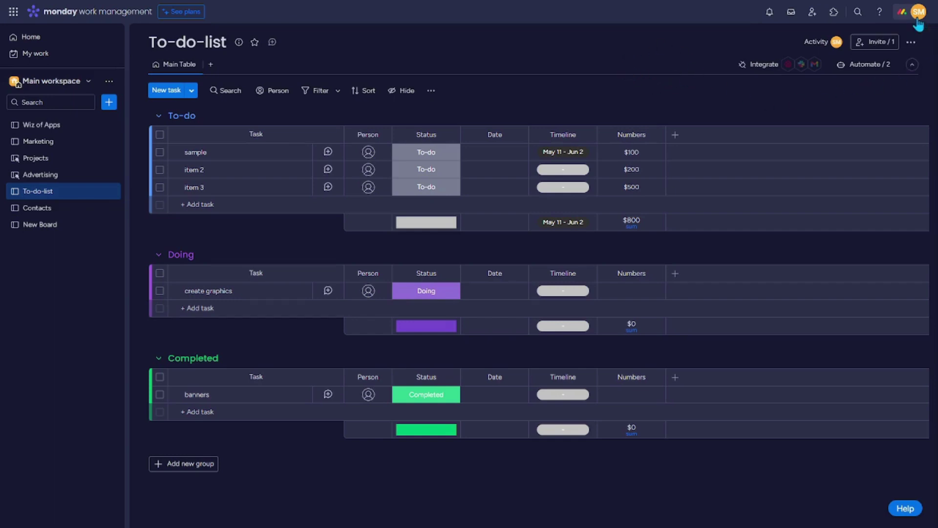
Step: Open the account menu from the avatar at the top right
left_click(918, 16)
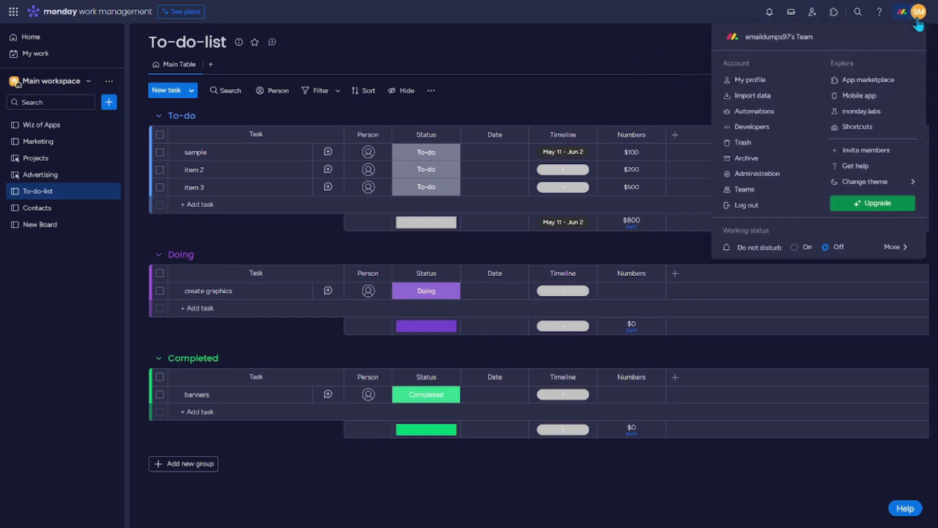
Step: Open My profile and go to its Language & region settings
left_click(750, 80)
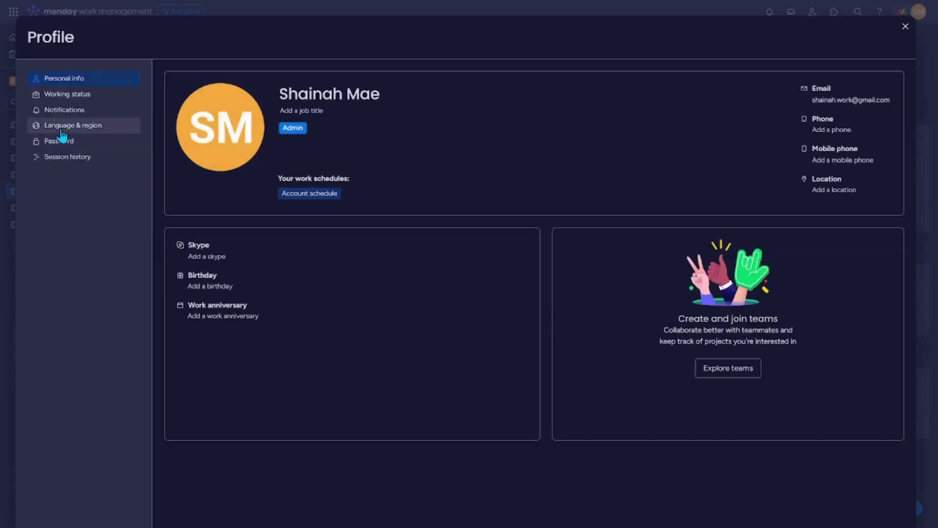
left_click(88, 129)
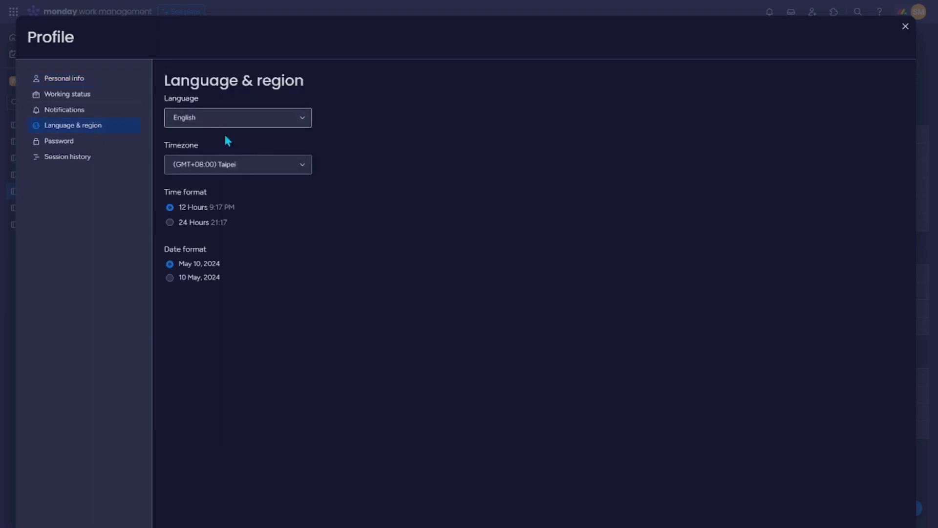
Step: Choose Español from the Language dropdown
left_click(235, 119)
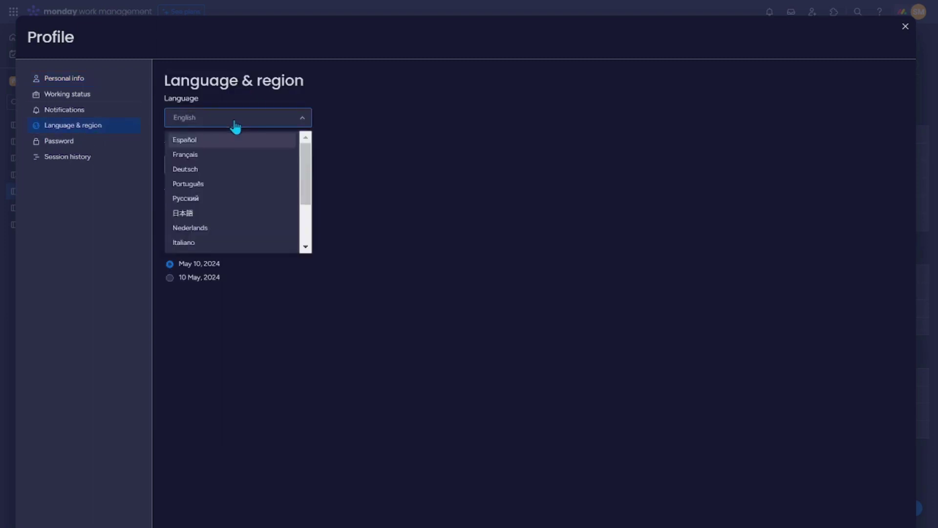
scroll(225, 198, "down", 3)
scroll(225, 201, "up", 3)
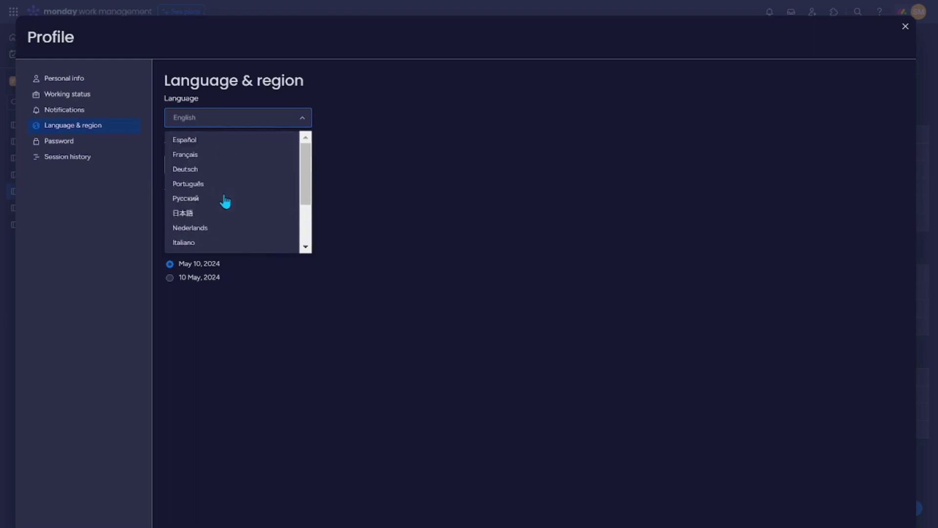
left_click(260, 143)
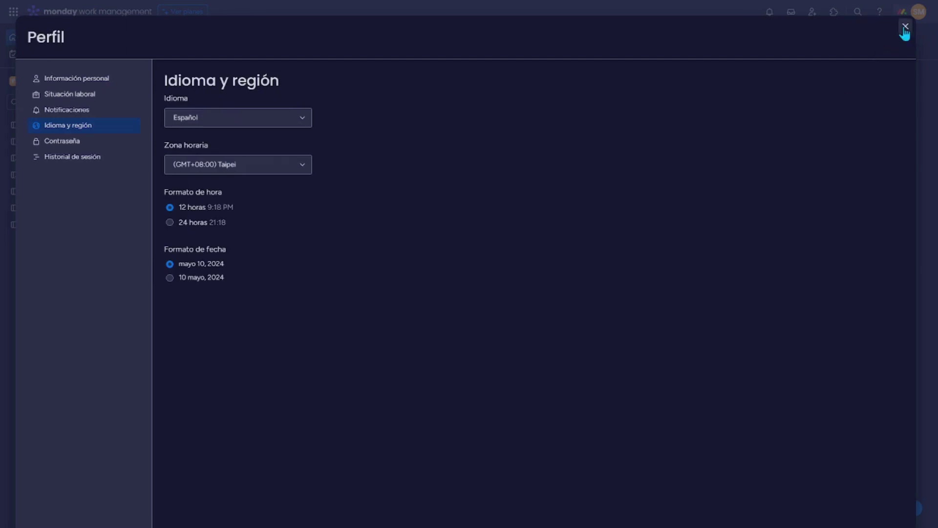
Step: Close Perfil, reopen Mi perfil > Idioma y región, and expand the Idioma list
left_click(905, 29)
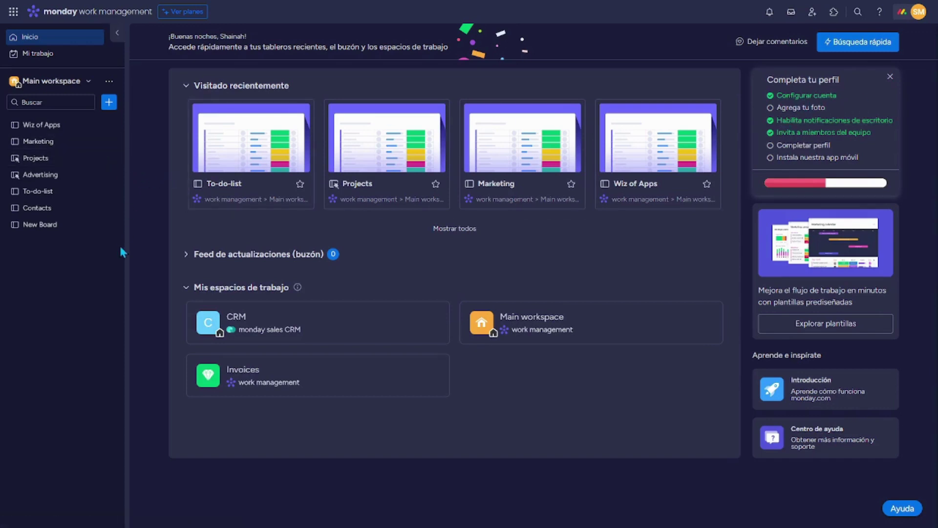
left_click(918, 15)
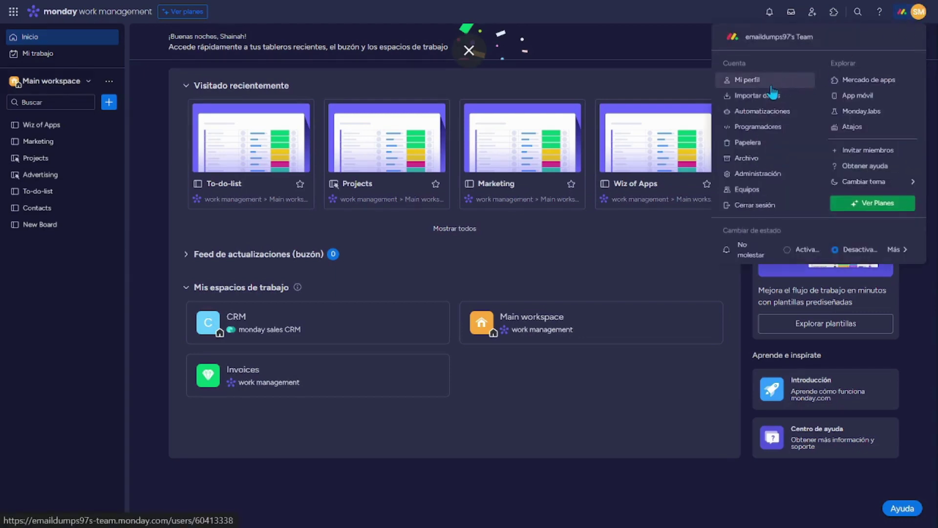
left_click(748, 80)
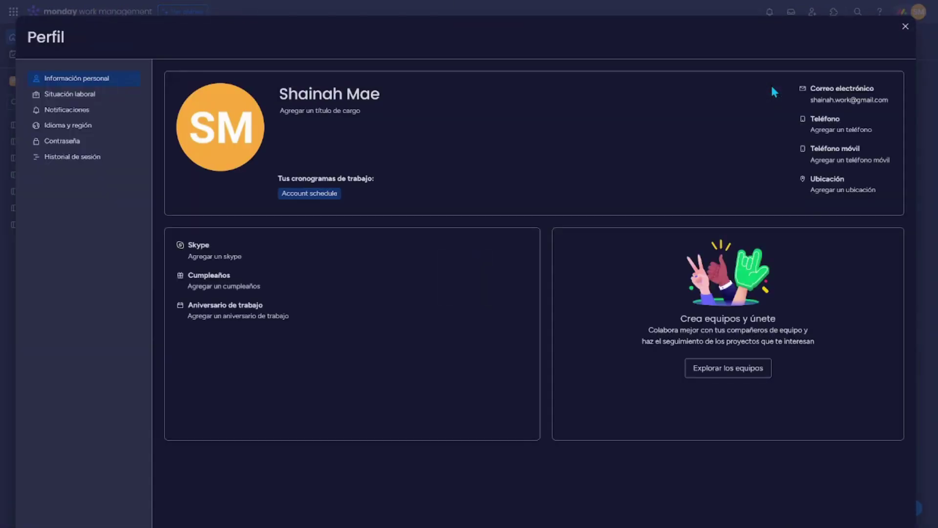
left_click(77, 126)
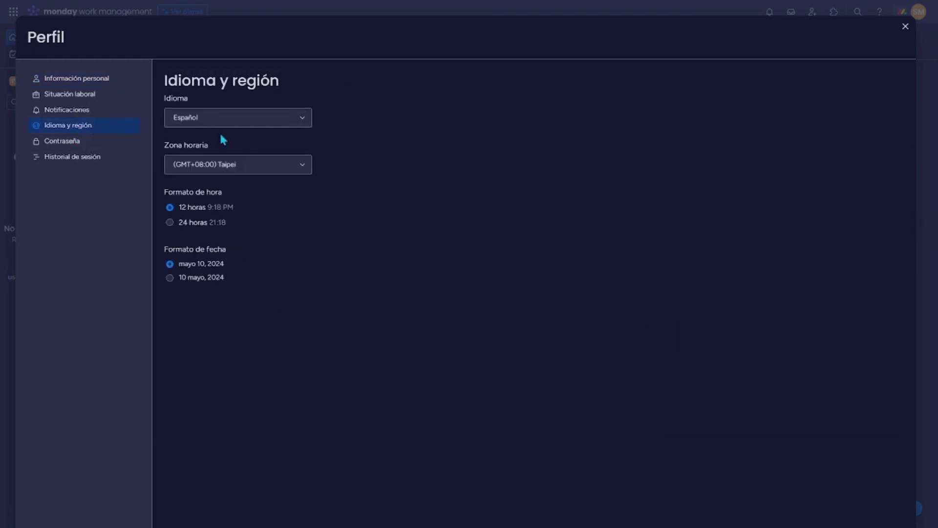
left_click(227, 117)
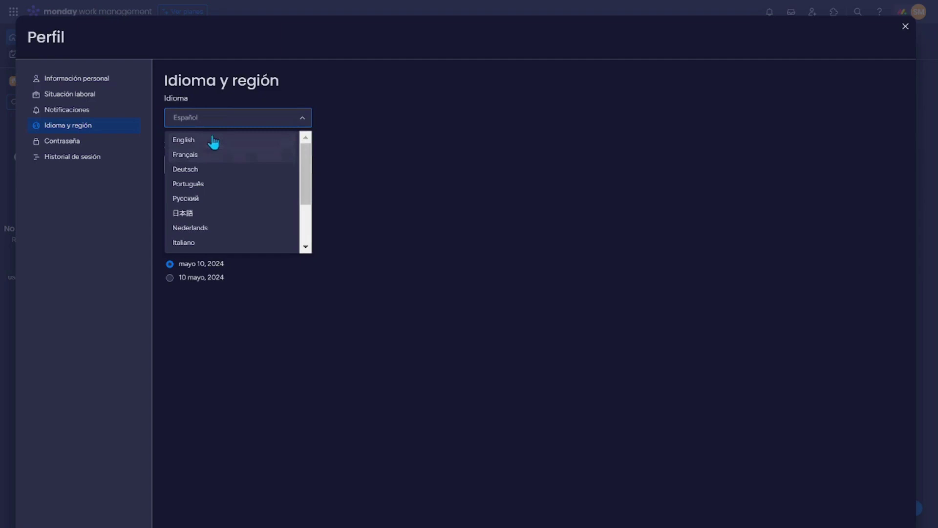
Step: Choose English from the Idioma dropdown
left_click(211, 141)
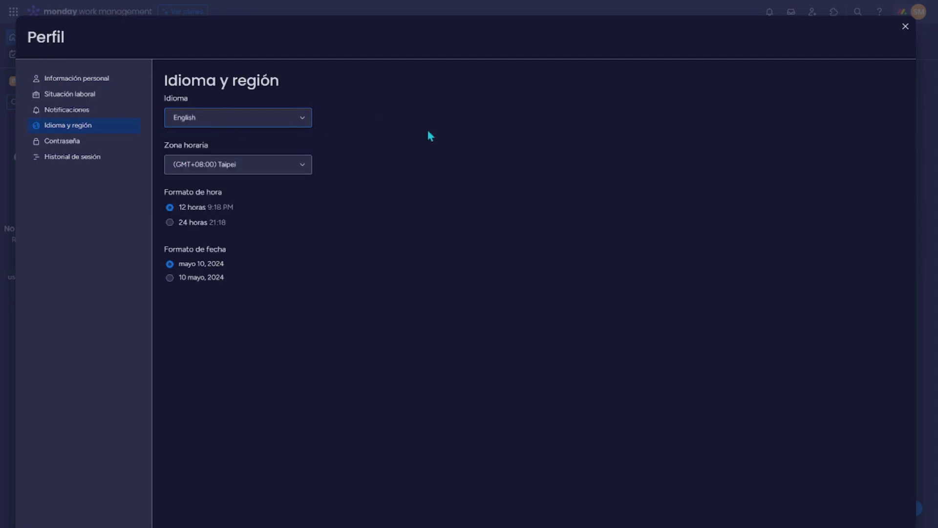